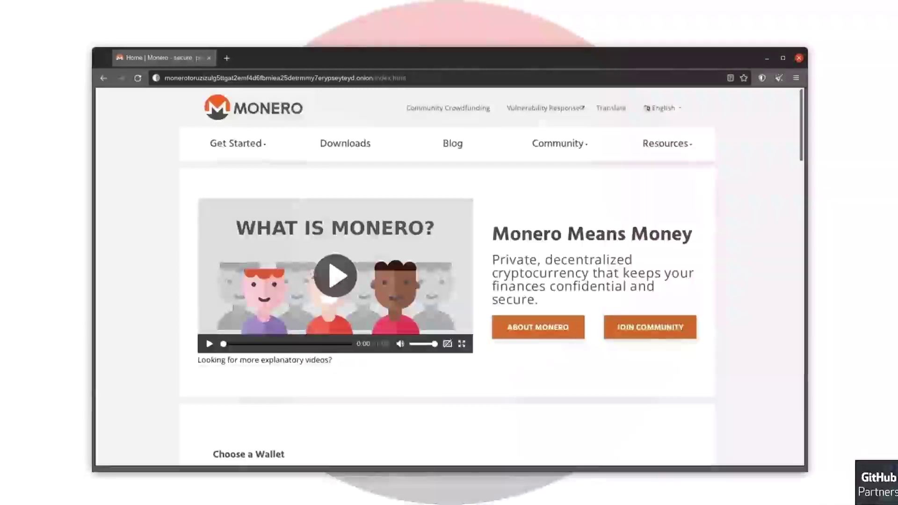
scroll(449, 281, down, 2)
scroll(449, 281, down, 2)
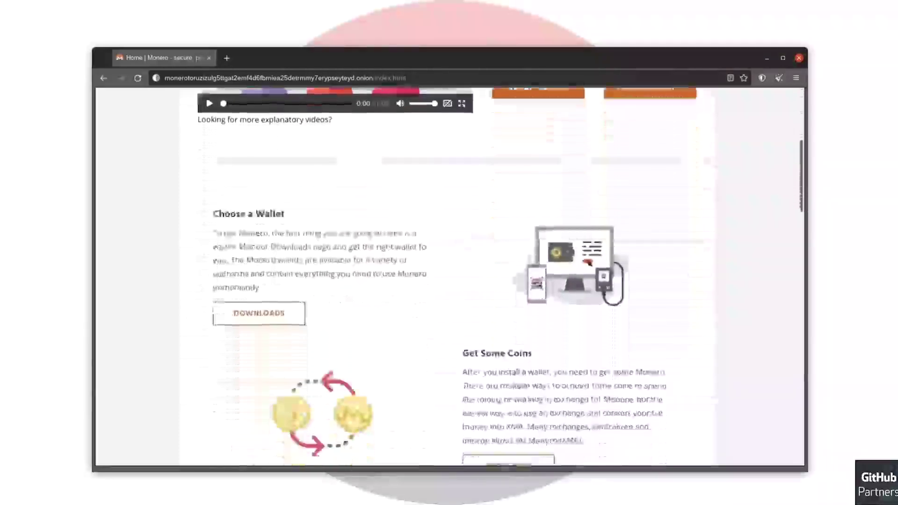
scroll(449, 281, down, 1)
scroll(449, 280, down, 1)
scroll(449, 281, down, 1)
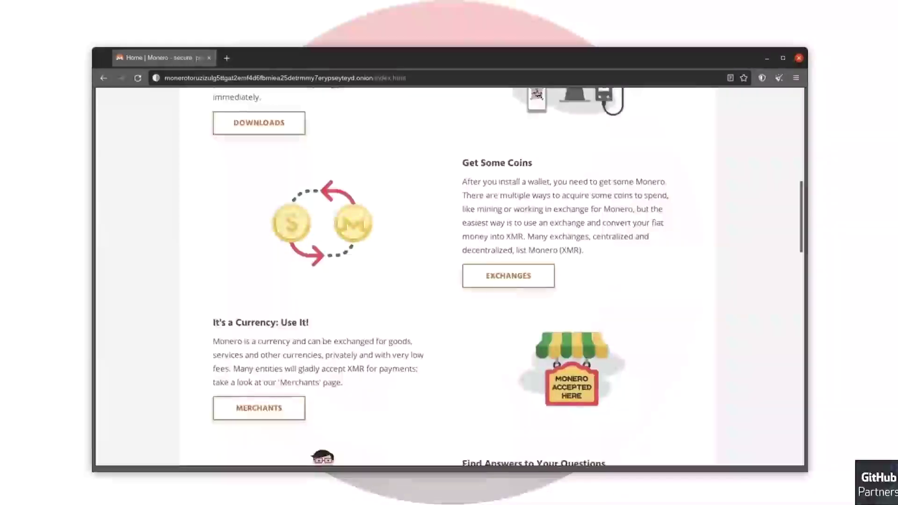
scroll(449, 281, up, 2)
scroll(450, 280, up, 3)
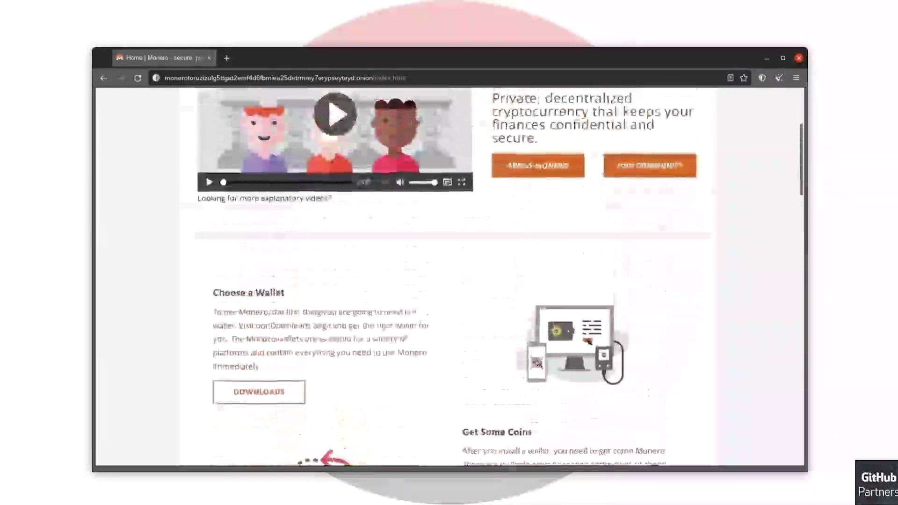
scroll(450, 281, up, 3)
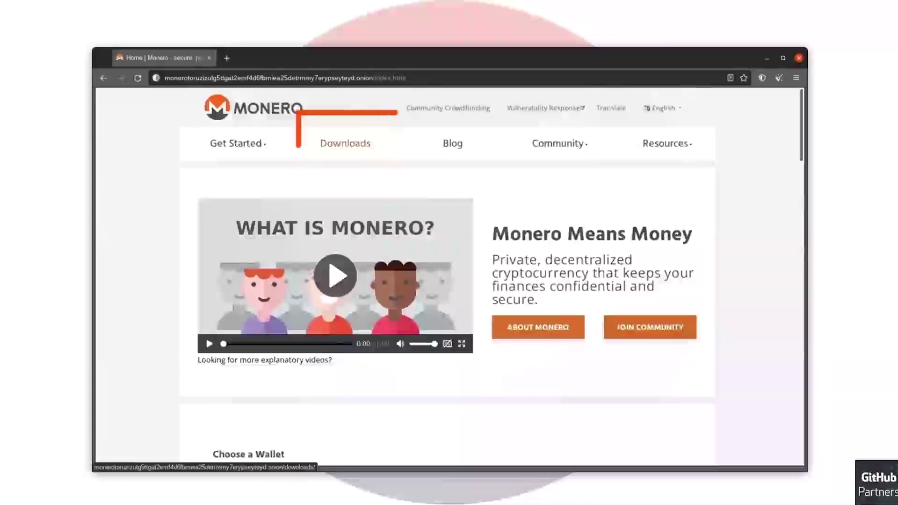
Download the Linux 64-bit Monero GUI wallet v0.17.3.2 from getmonero.org's Downloads page.
click(345, 143)
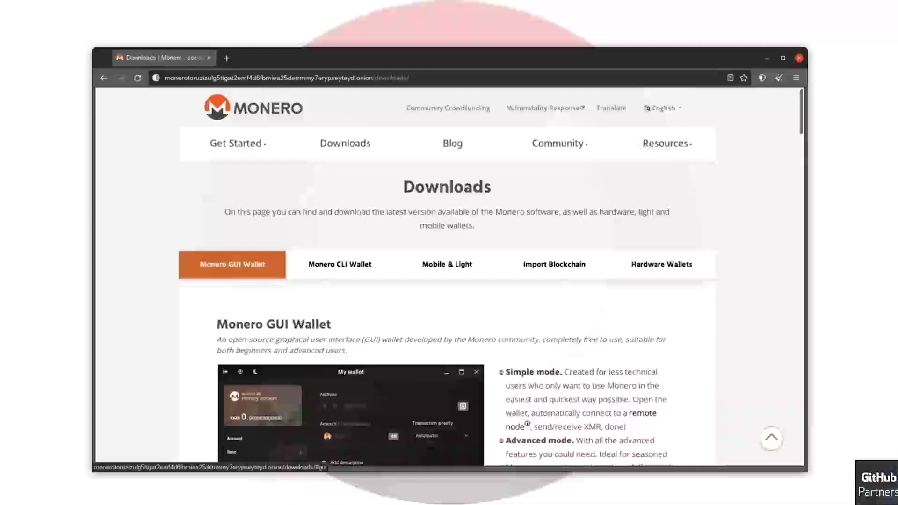
scroll(447, 281, down, 3)
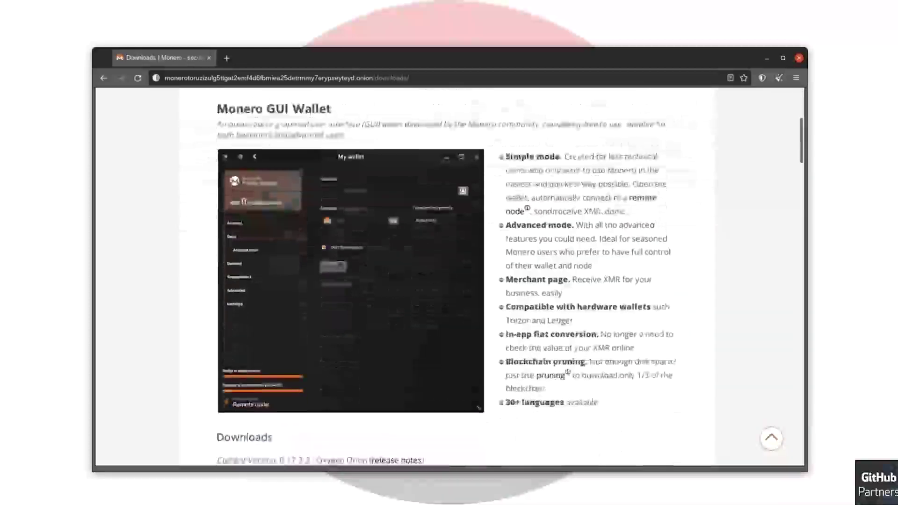
scroll(450, 281, down, 3)
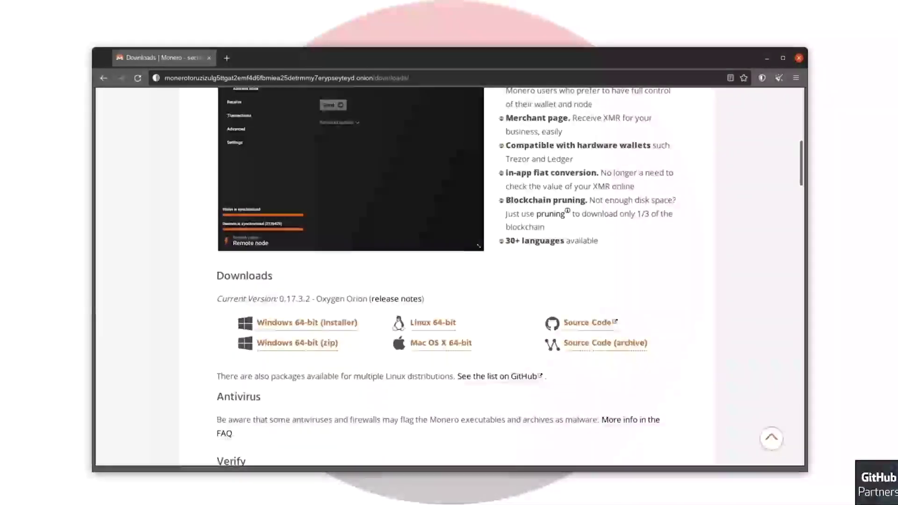
click(433, 323)
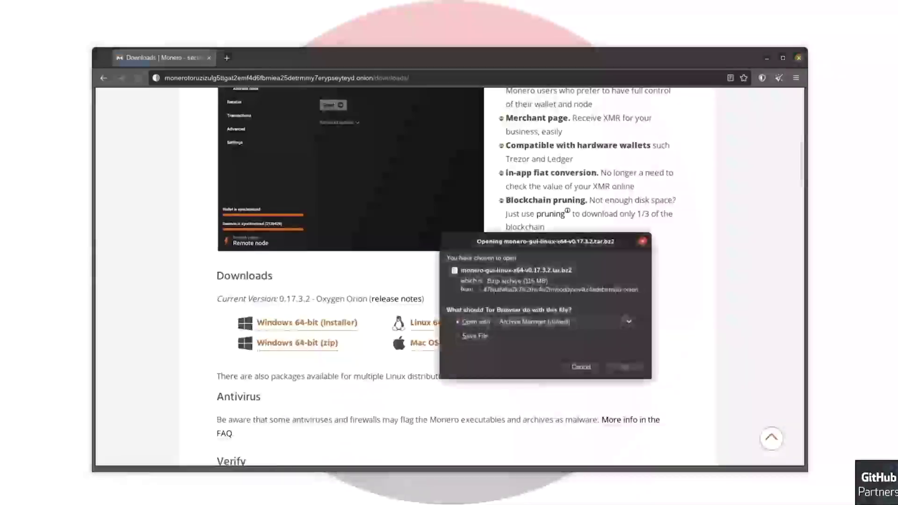
Save monero-gui-linux-x64-v0.17.3.2.tar.bz2 to the Downloads folder.
key(alt+s)
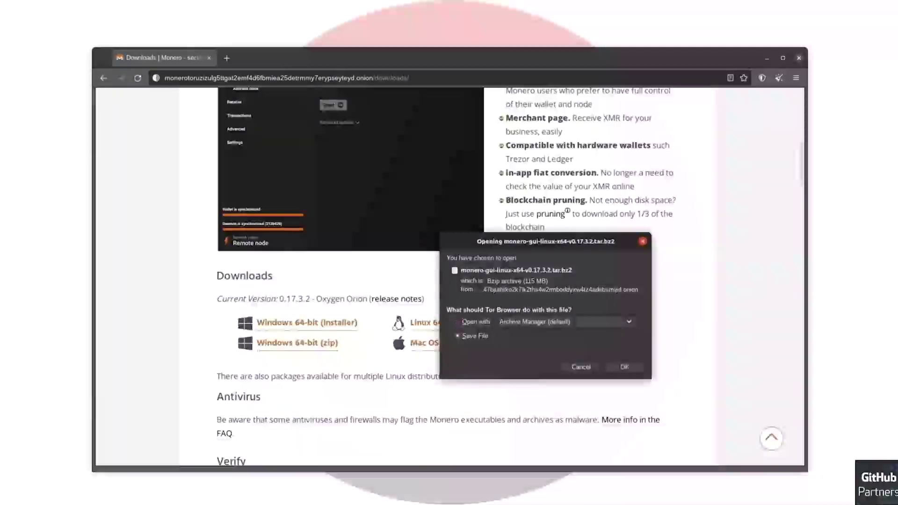
key(Return)
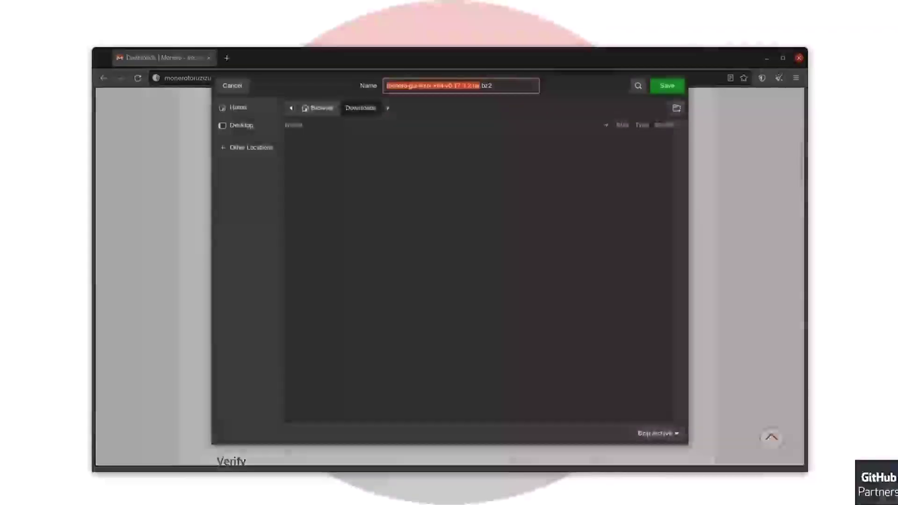
key(Return)
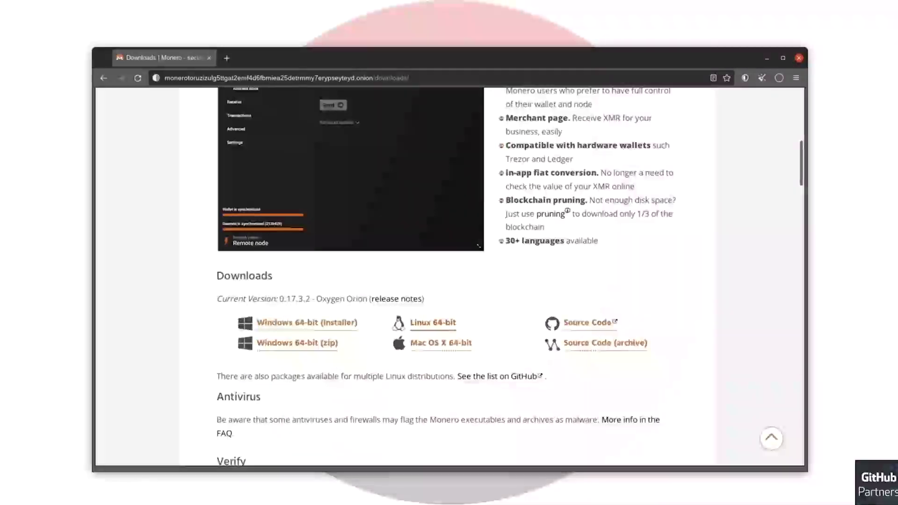
scroll(450, 281, down, 4)
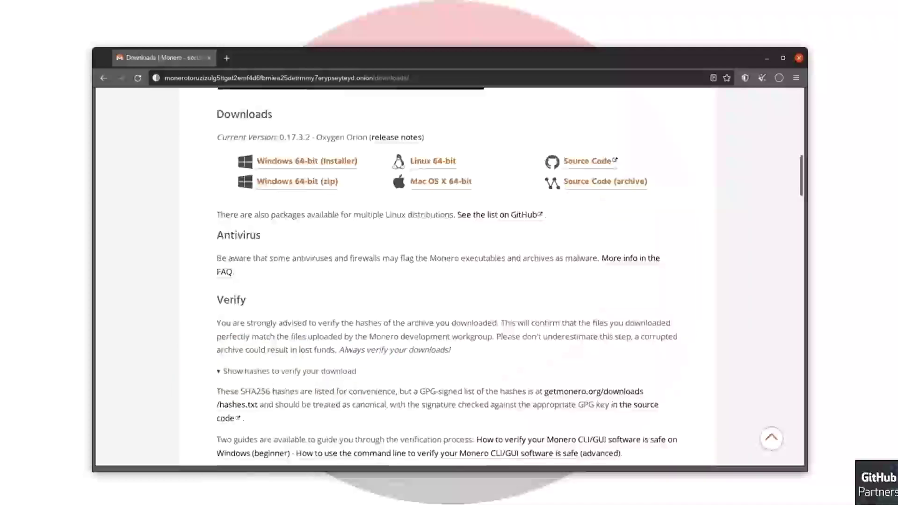
scroll(449, 280, down, 3)
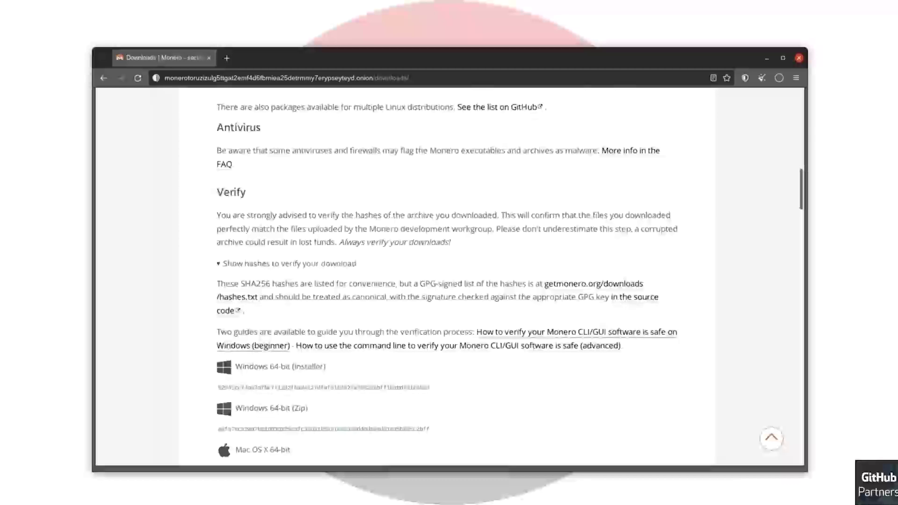
Save the getmonero.org/downloads/hashes.txt SHA256 list from the Verify section's link.
right_click(576, 284)
click(608, 323)
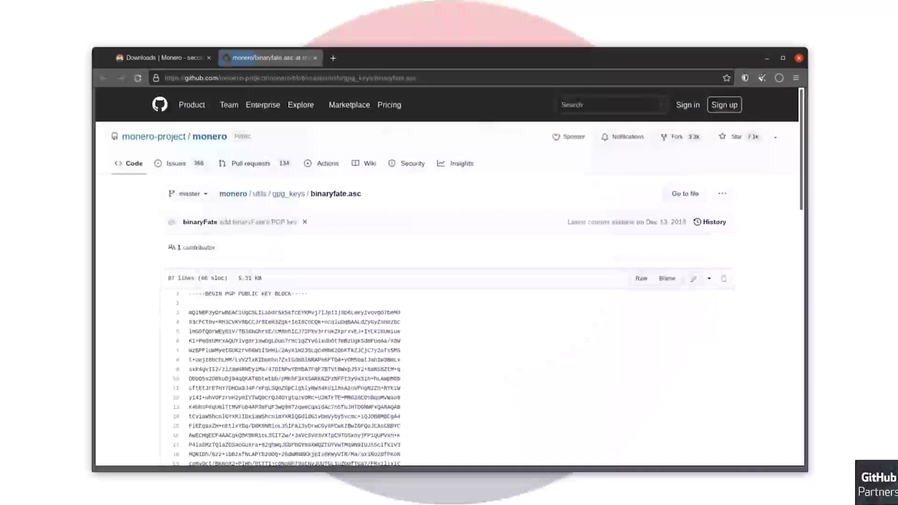
Save the raw binaryfate.asc PGP key file to the chosen folder.
right_click(641, 281)
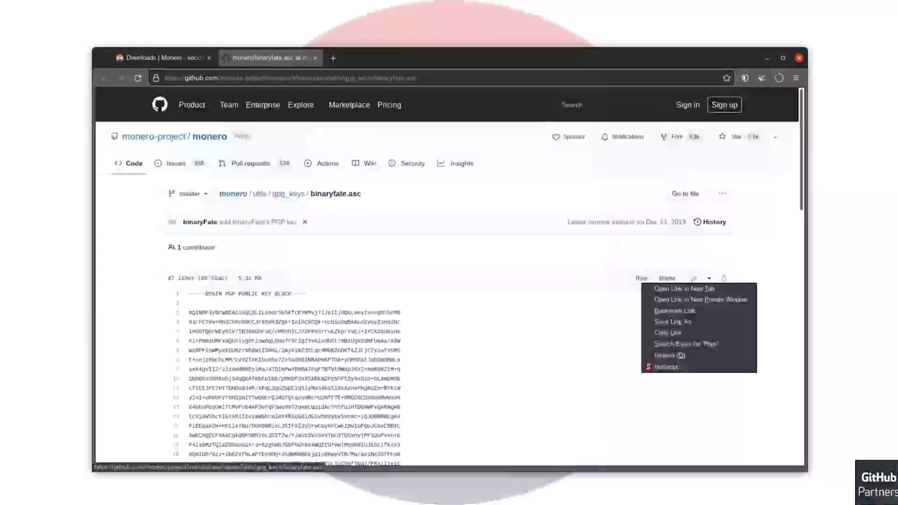
click(667, 333)
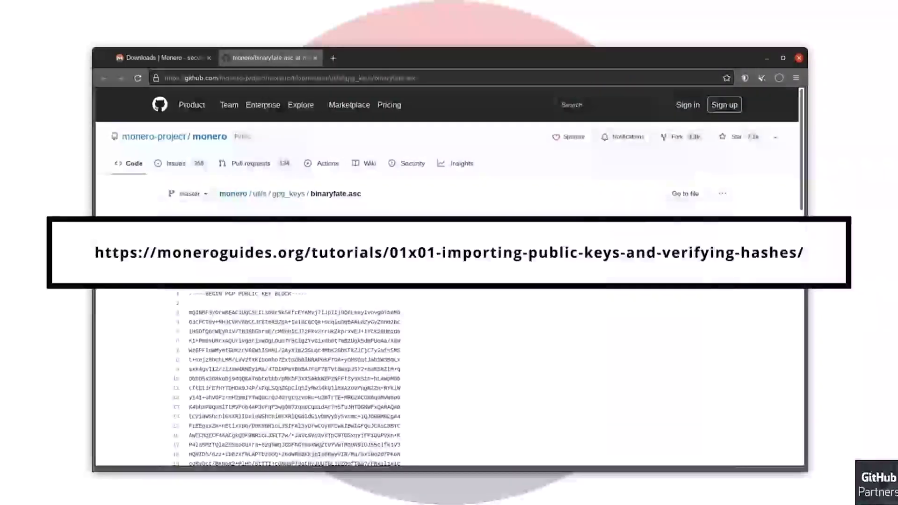
key(ctrl+s)
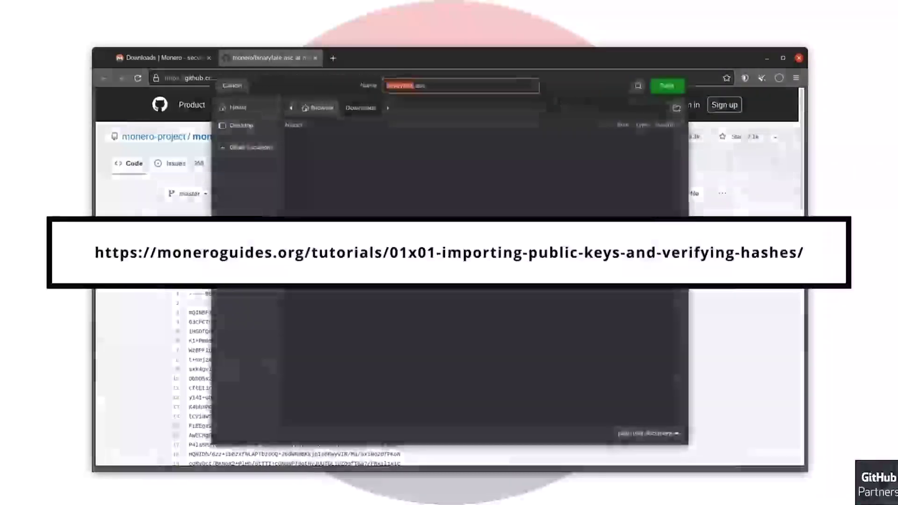
key(Return)
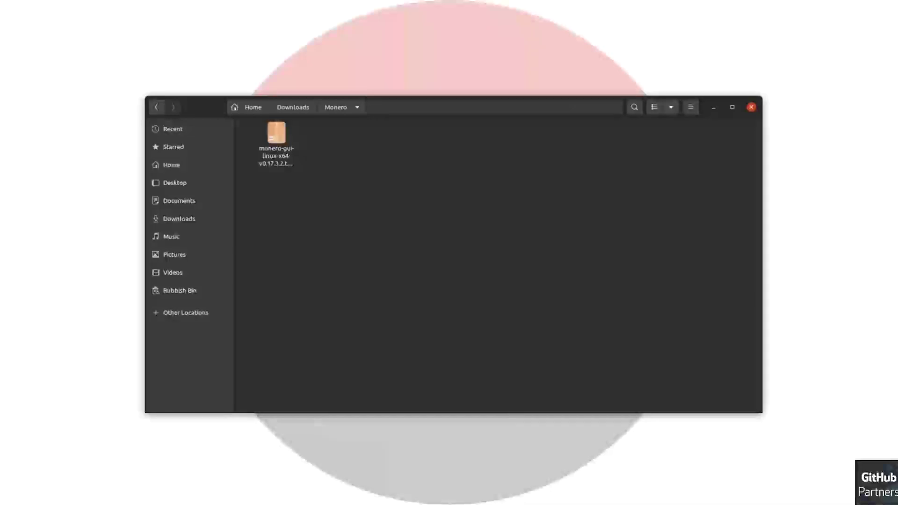
Bring up the actions menu for the wallet archive in Downloads/Monero.
right_click(275, 148)
Extract the archive, run monero-wallet-gui.AppImage, and accept its desktop entry.
click(316, 244)
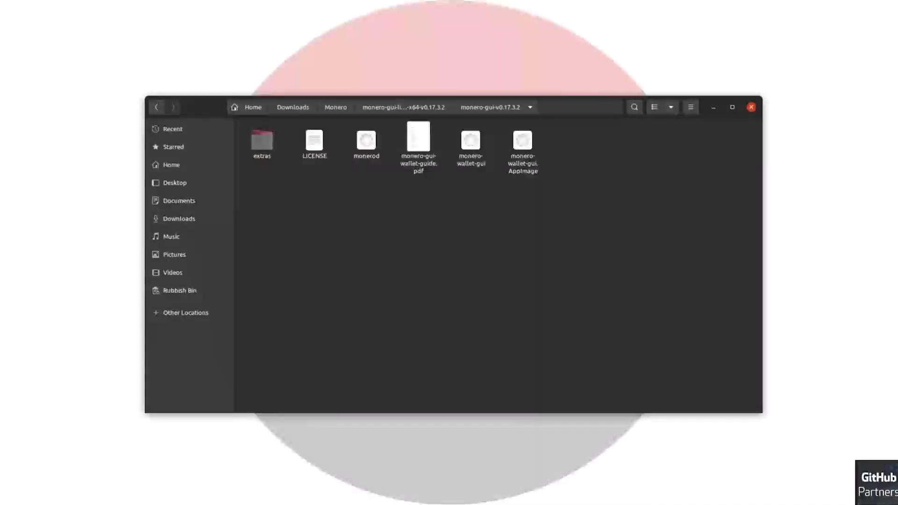
key(End)
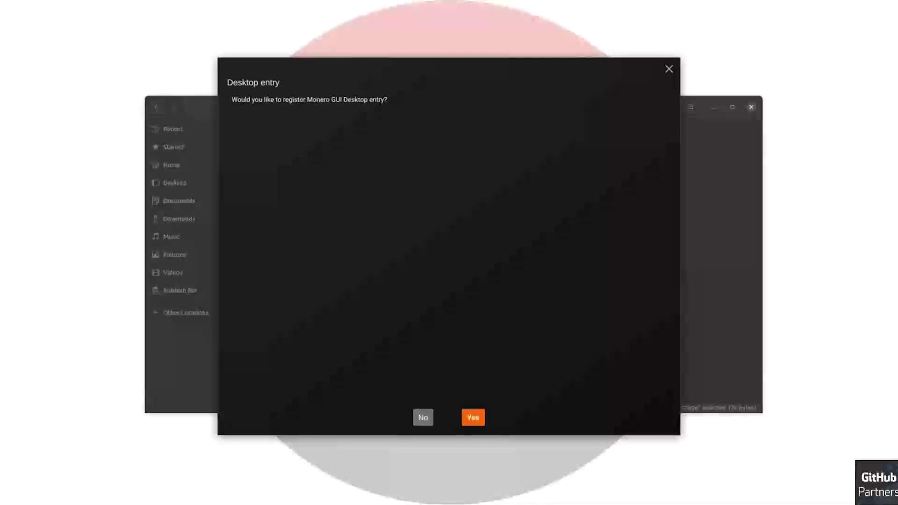
click(473, 417)
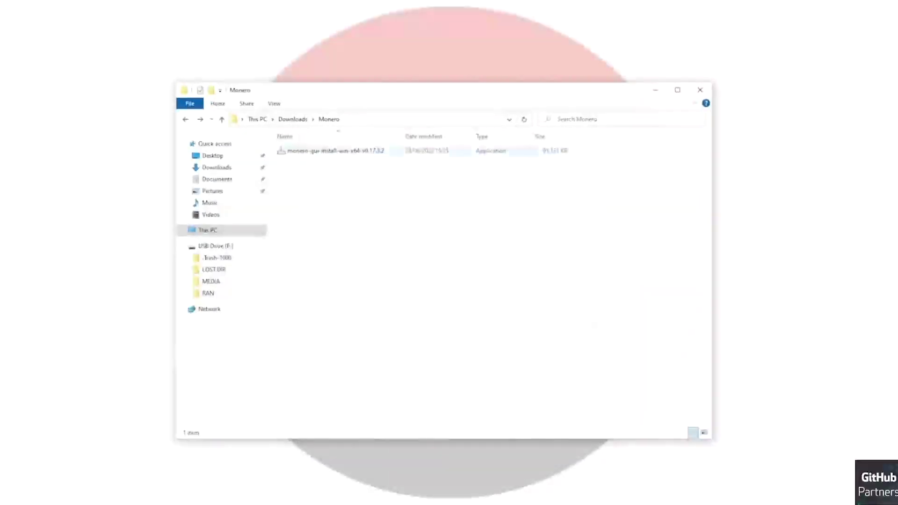
Launch the Monero GUI Wallet installer and accept the licence agreement.
key(Down)
key(Return)
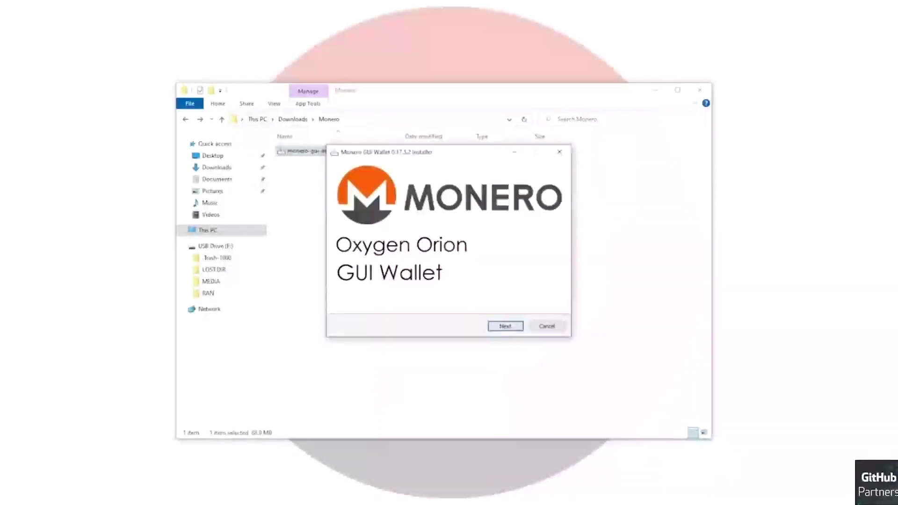
key(Return)
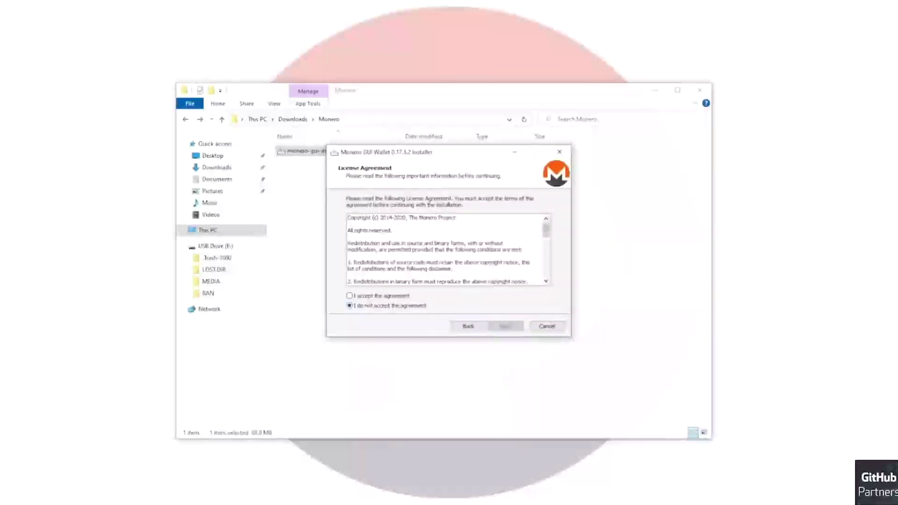
scroll(447, 250, down, 1)
scroll(447, 249, down, 1)
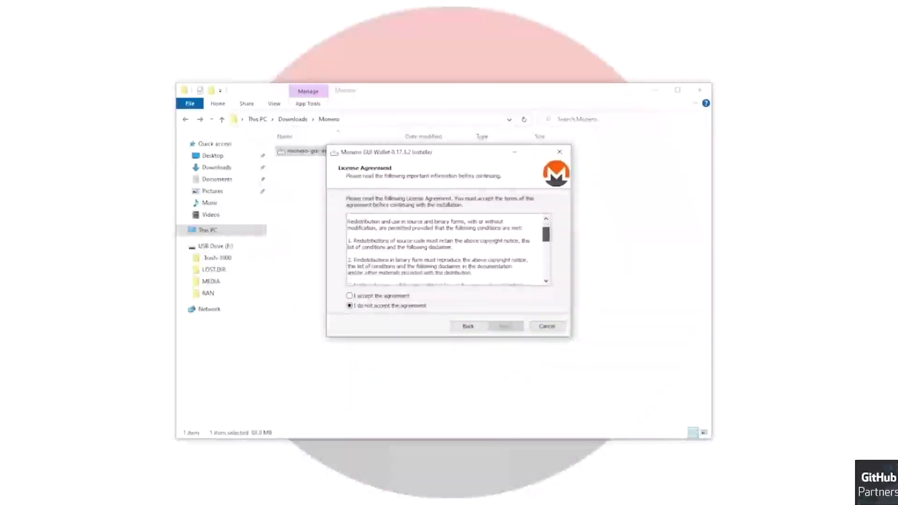
scroll(447, 250, down, 1)
scroll(446, 249, down, 1)
scroll(446, 249, down, 1)
scroll(447, 249, down, 1)
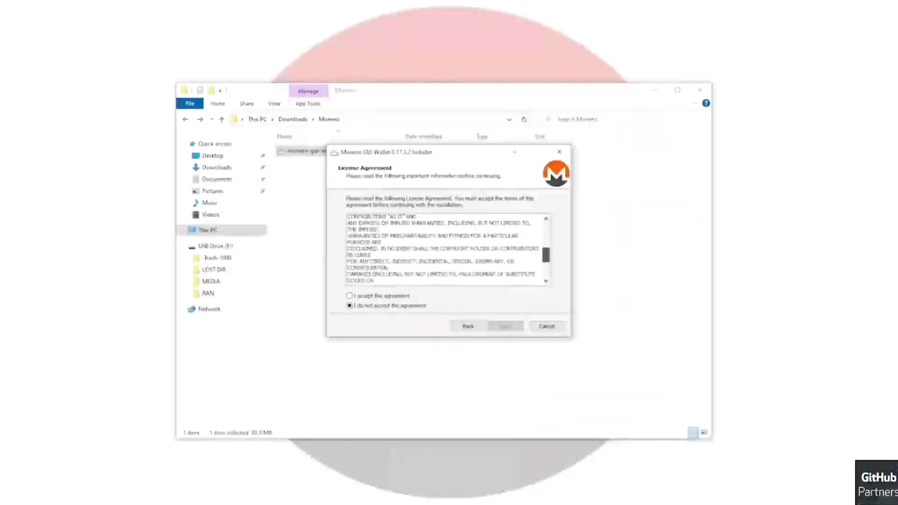
scroll(446, 250, down, 1)
scroll(447, 249, down, 1)
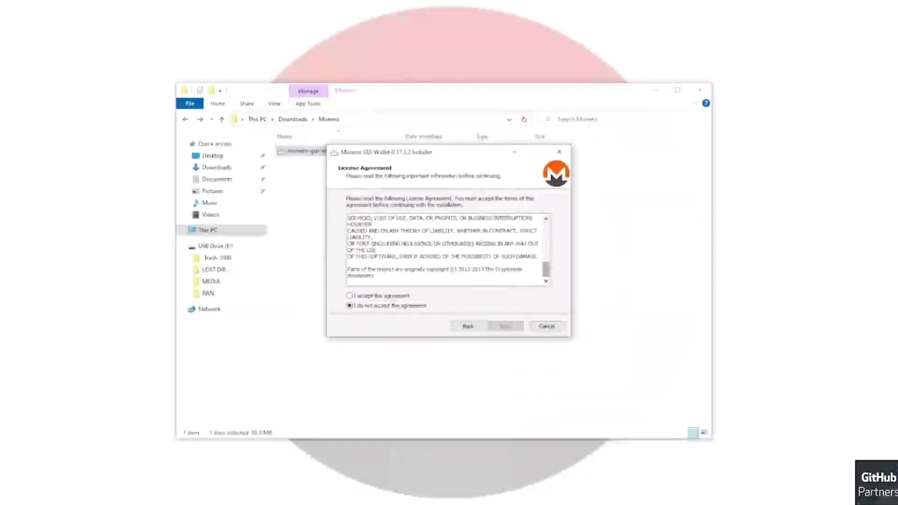
key(alt+a)
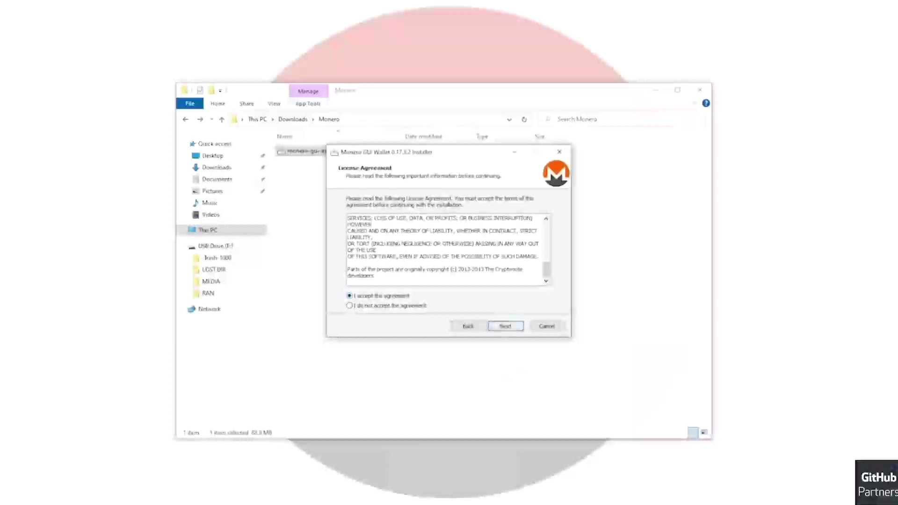
key(Return)
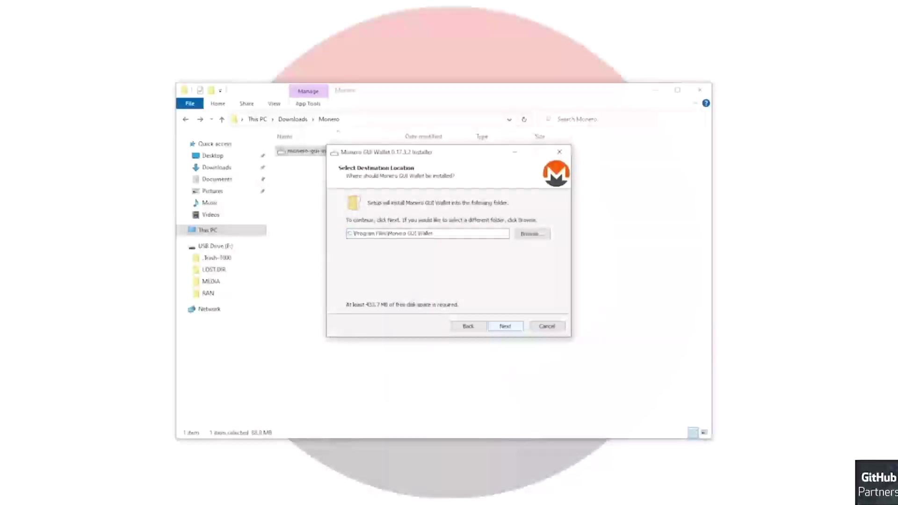
Install with the default install, blockchain and Start Menu folders, then finish.
key(Return)
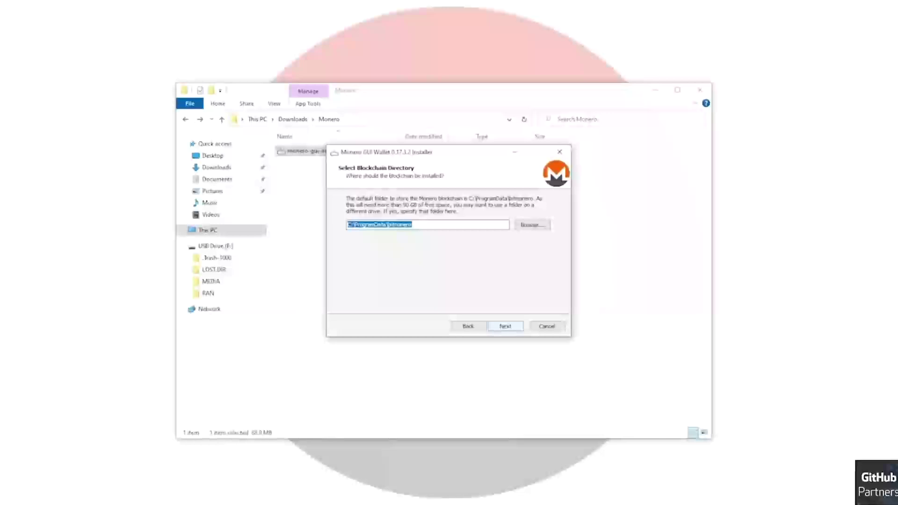
key(Return)
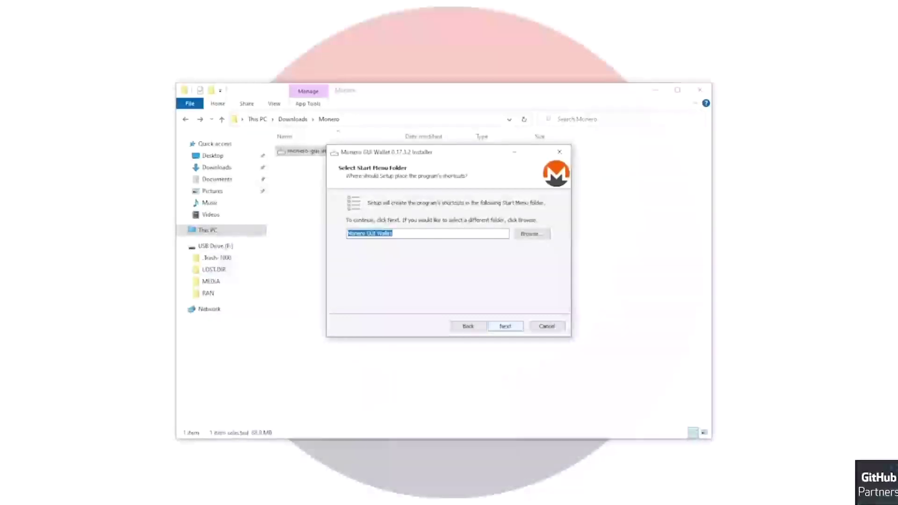
key(Return)
key(Return)
key(Return)
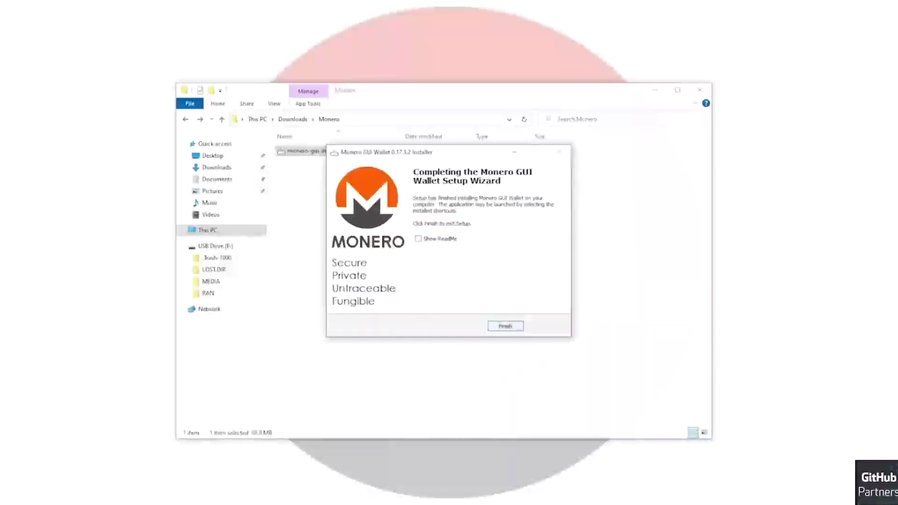
key(Return)
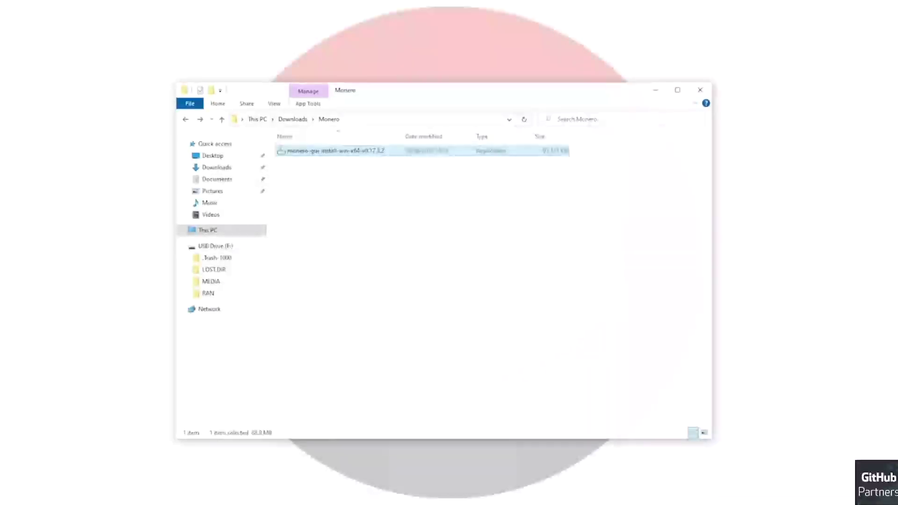
Start GUI Wallet from the Start menu and allow it through the firewall on private networks only.
key(super)
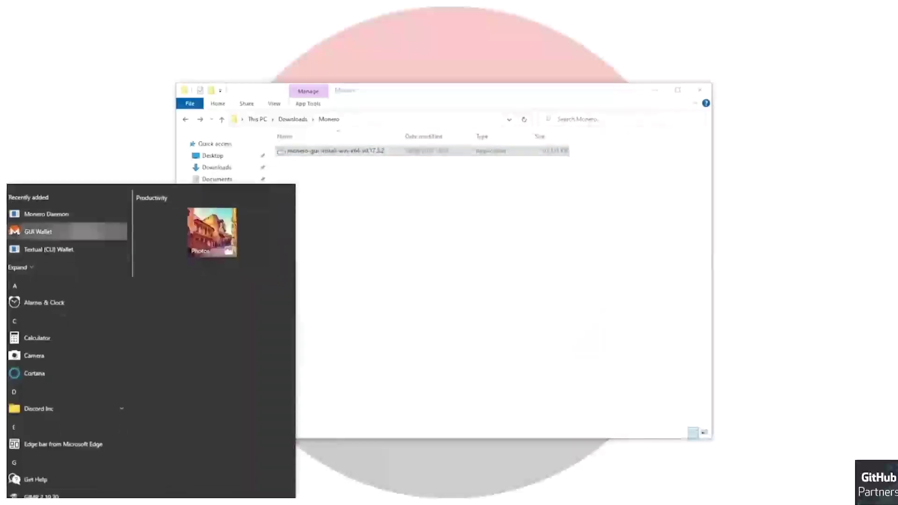
click(57, 229)
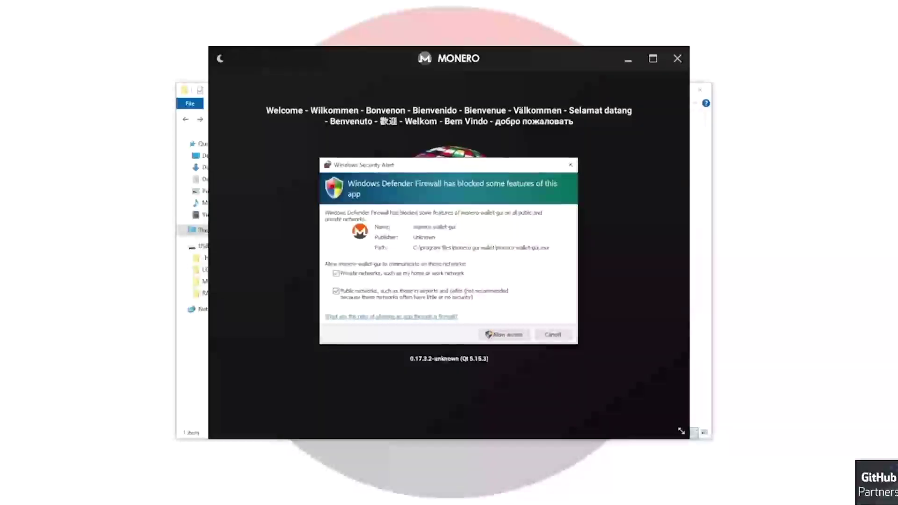
click(337, 291)
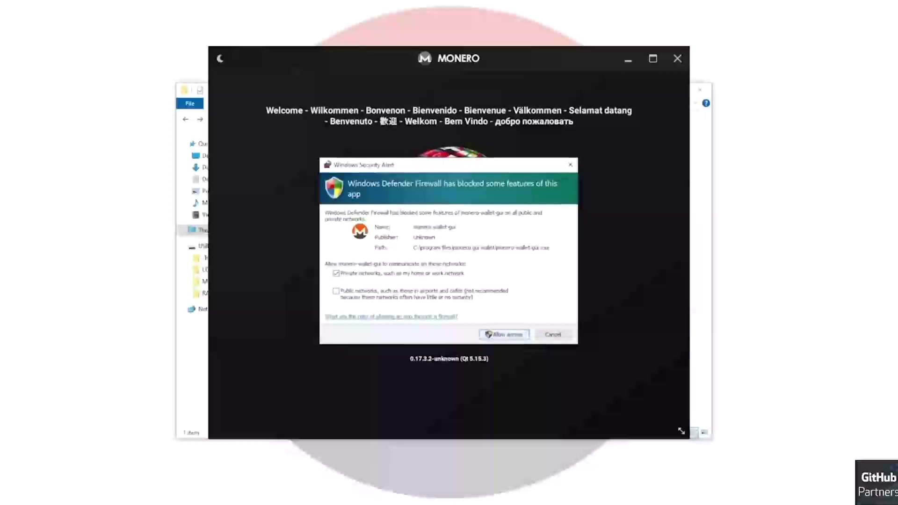
click(504, 334)
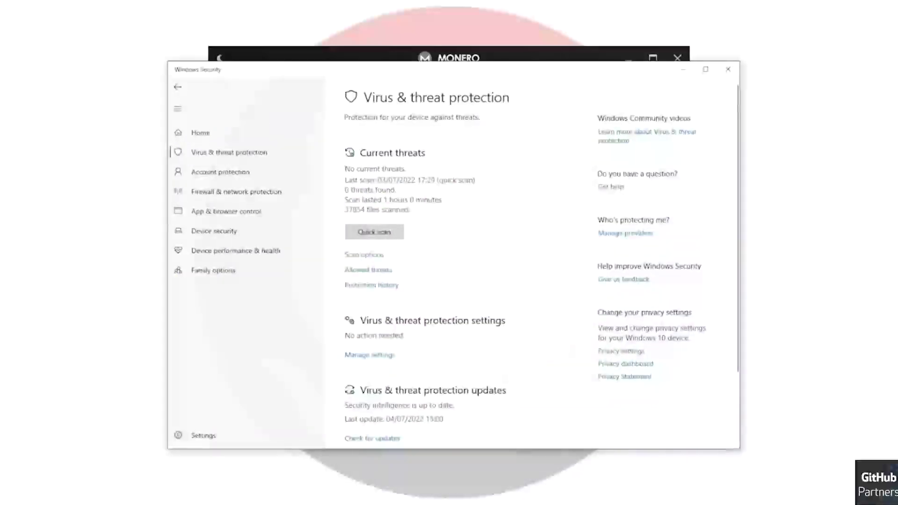
scroll(534, 266, down, 3)
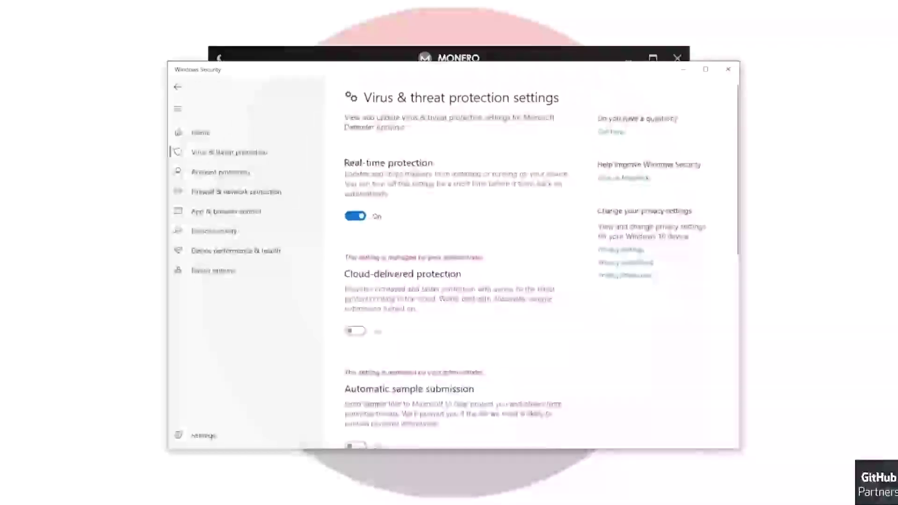
scroll(533, 267, down, 3)
scroll(534, 267, down, 1)
scroll(534, 267, down, 2)
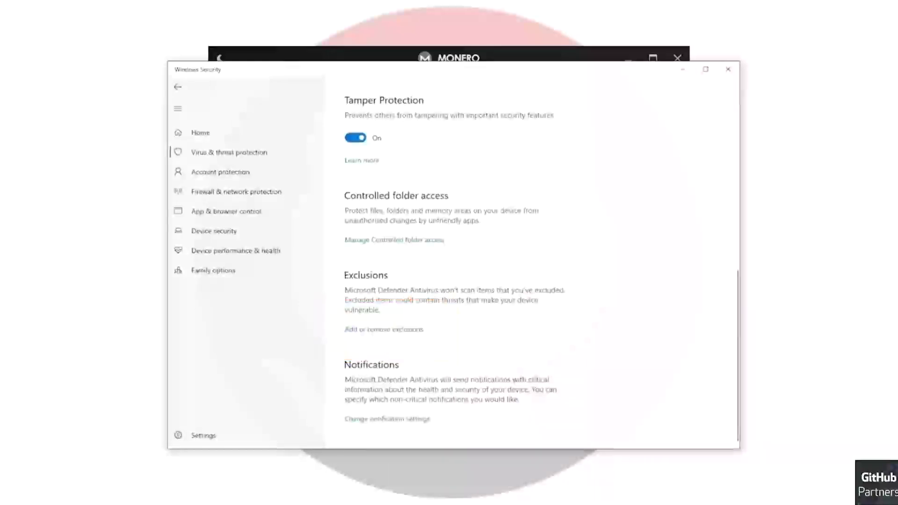
Add the Monero GUI Wallet folder as a folder exclusion in Windows Security.
click(385, 330)
click(393, 176)
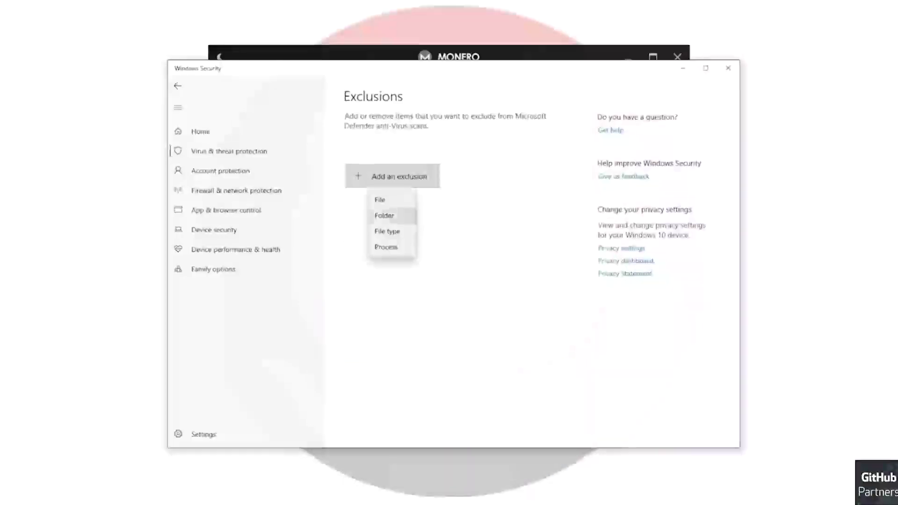
click(385, 216)
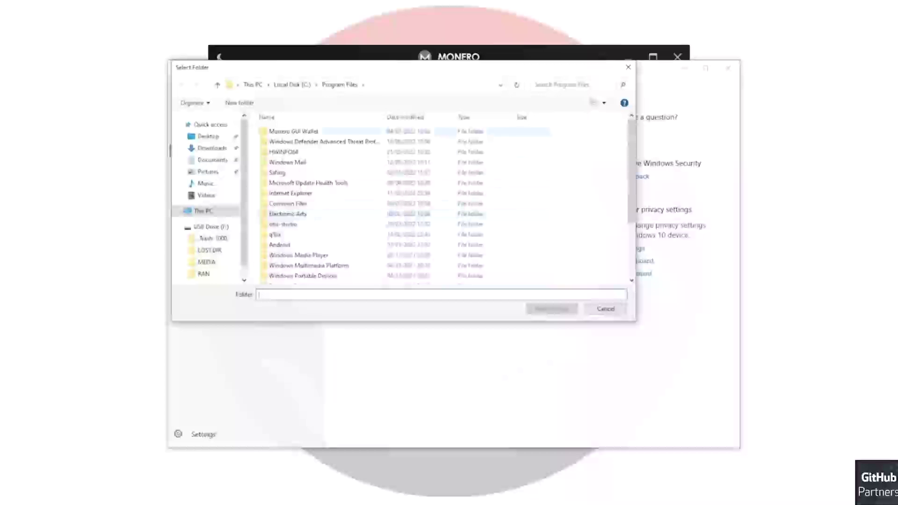
click(294, 131)
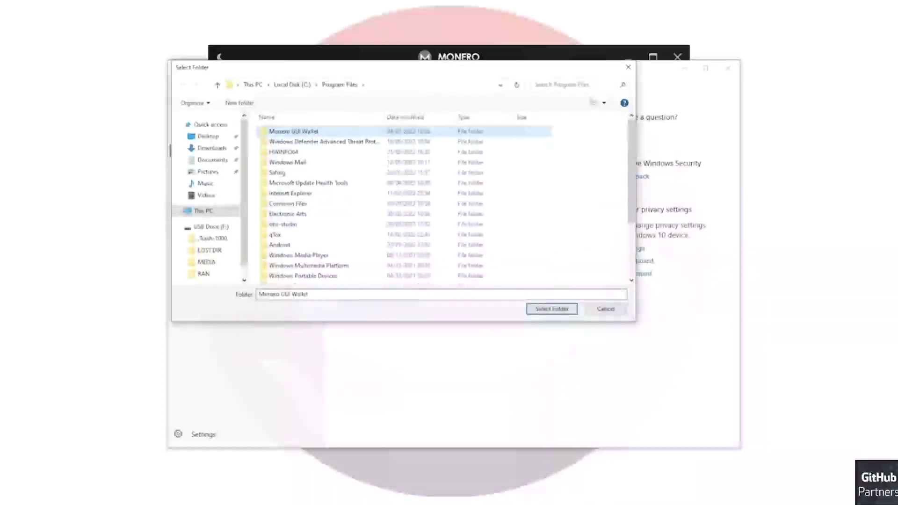
click(552, 309)
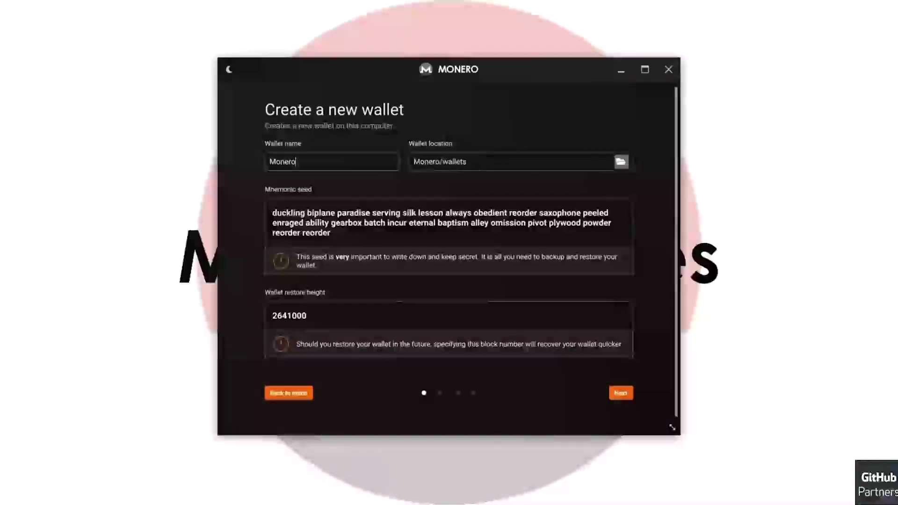
text(guides)
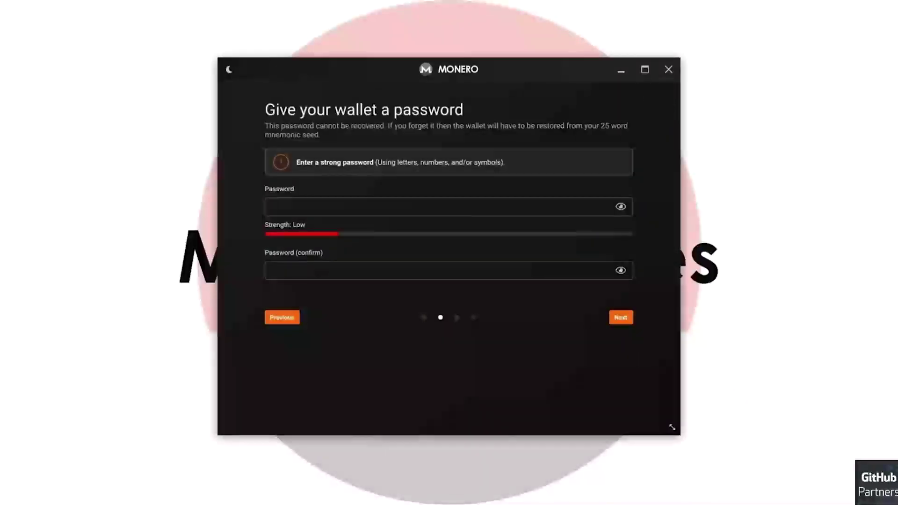
Paste the strong password into Password and Password (confirm), then proceed to Daemon settings.
key(ctrl+v)
key(Tab)
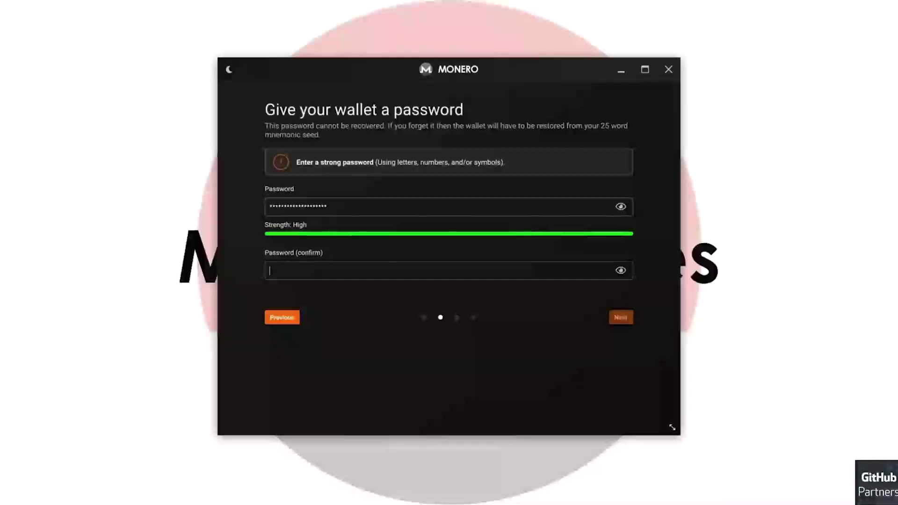
key(ctrl+v)
key(Return)
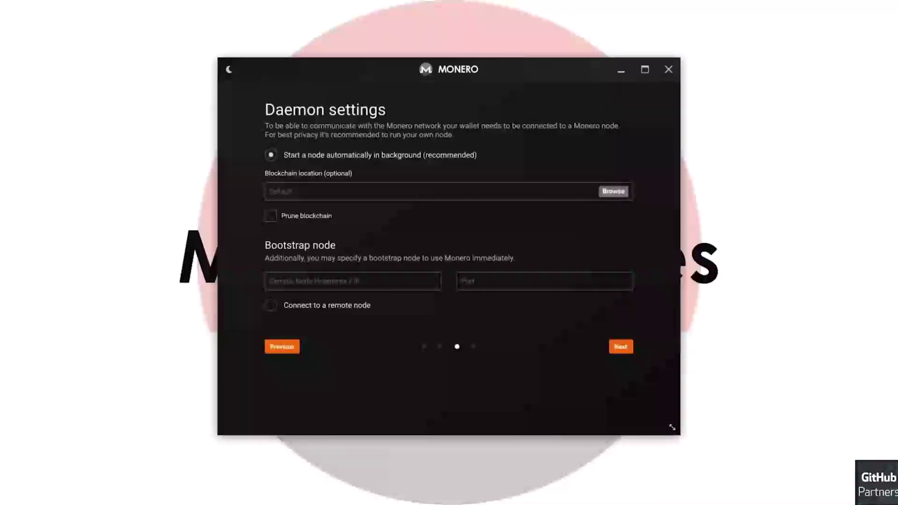
Keep the automatic local node and unlock the wallet with the pasted KeePassXC password.
click(621, 347)
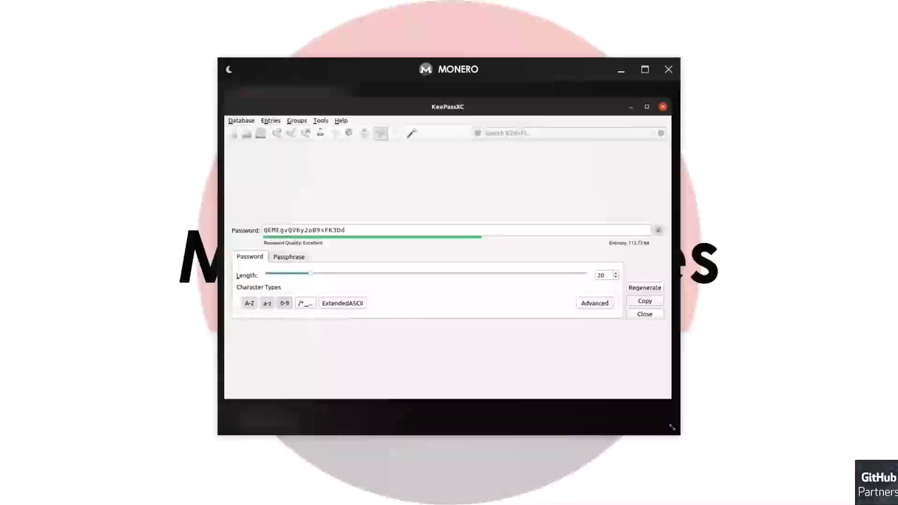
key(ctrl+v)
key(Return)
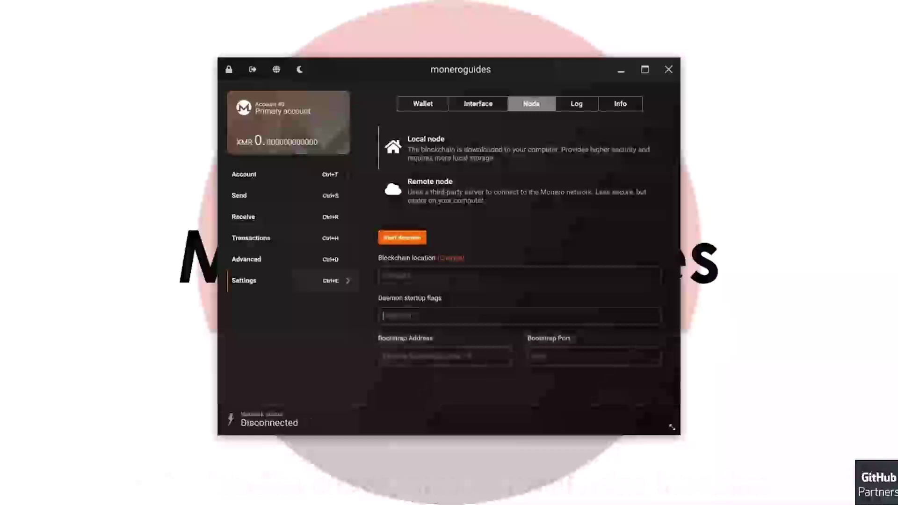
text(--disable-dns-checkpoints --enable-dns-blocklist)
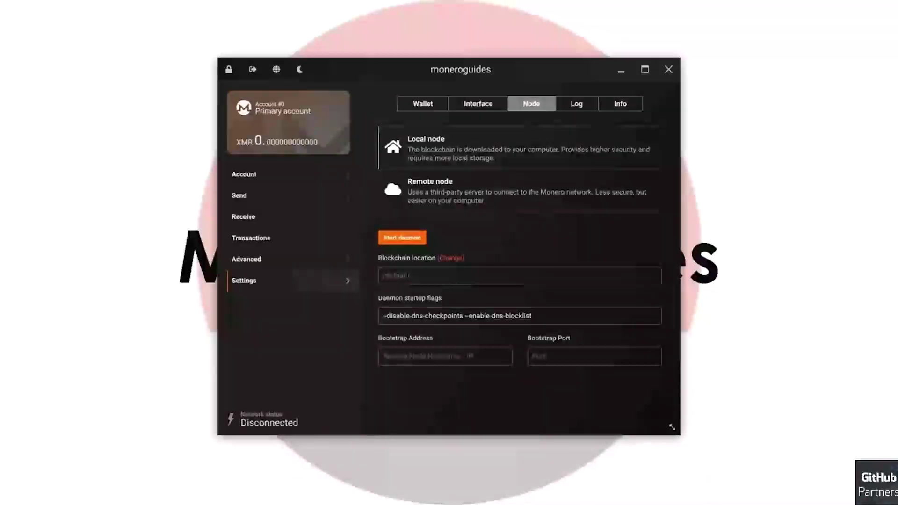
Launch the local node using the DNS checkpoint-disabled and DNS blocklist startup flags.
key(Return)
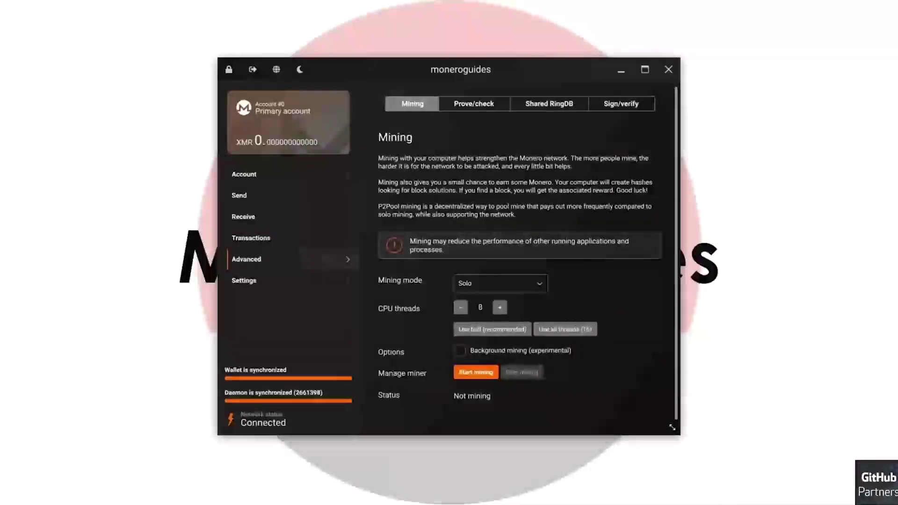
Set the Mining mode dropdown to P2Pool.
click(500, 283)
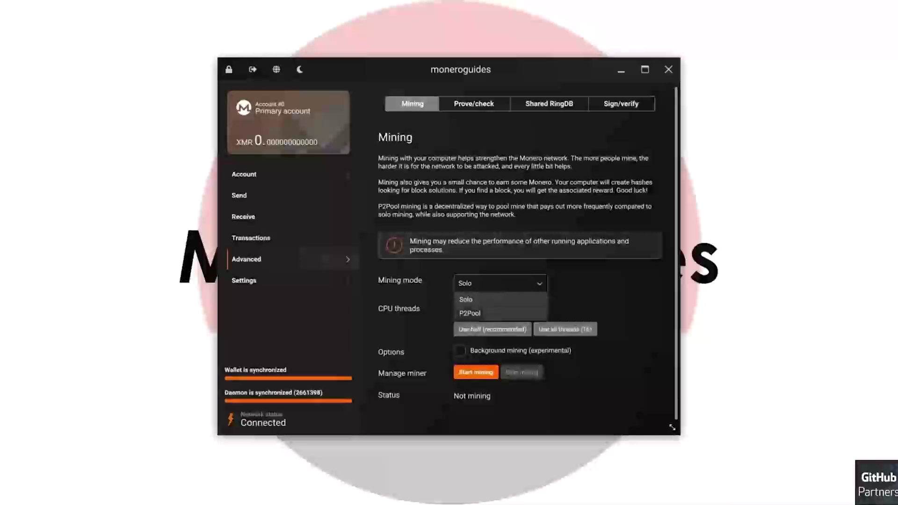
click(469, 309)
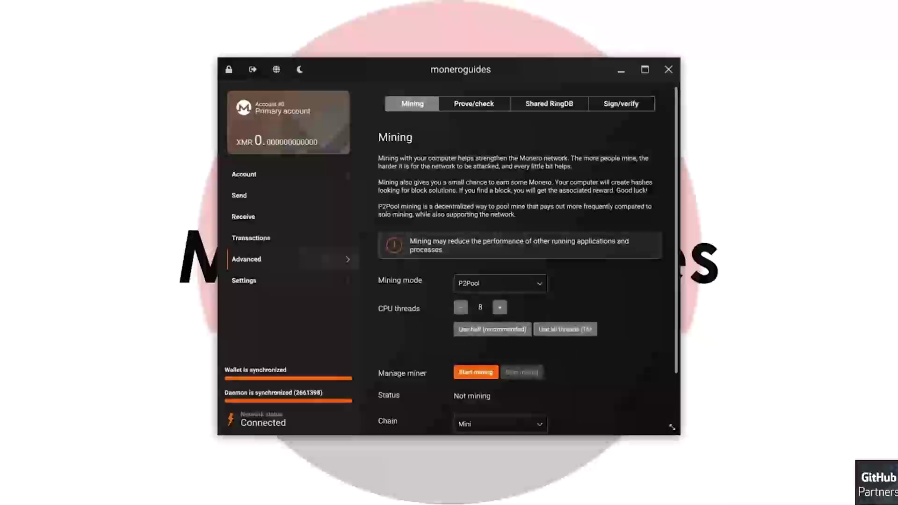
scroll(527, 281, down, 2)
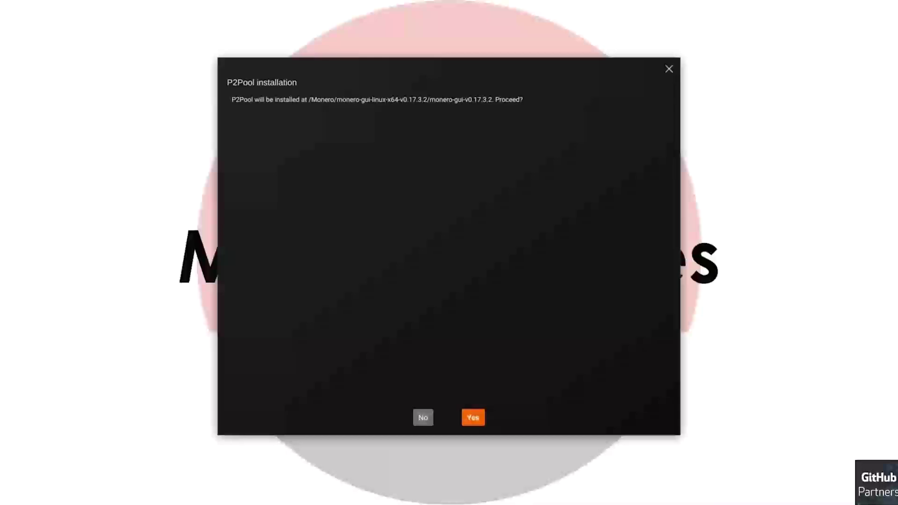
Confirm the P2Pool installation and start P2Pool mining.
key(Return)
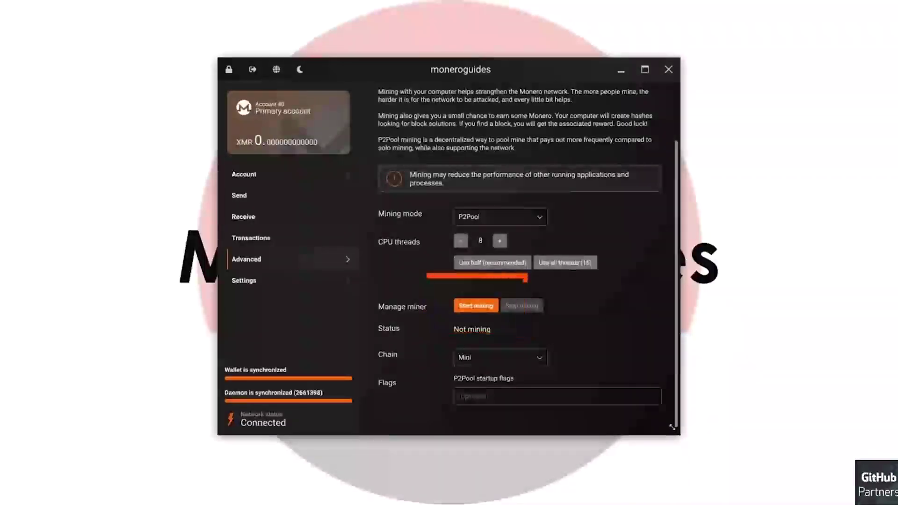
click(475, 306)
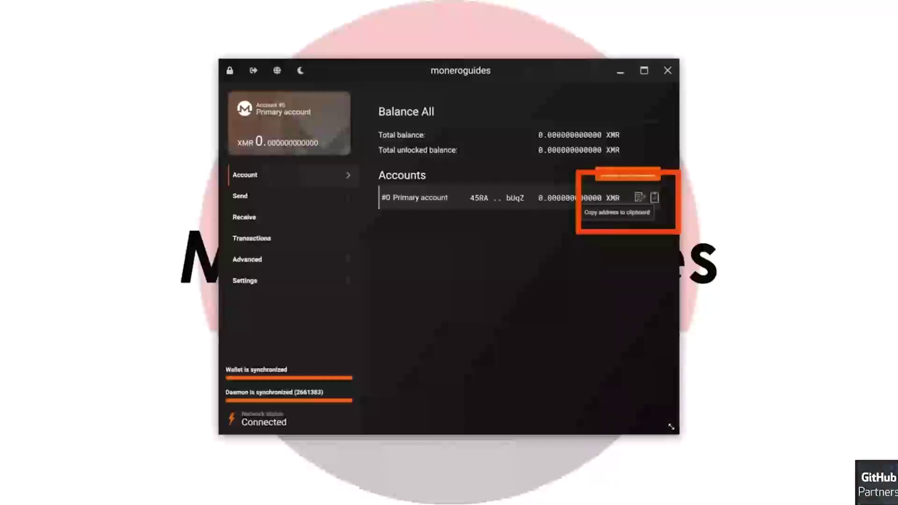
Copy the #0 Primary account address with its clipboard icon.
click(654, 198)
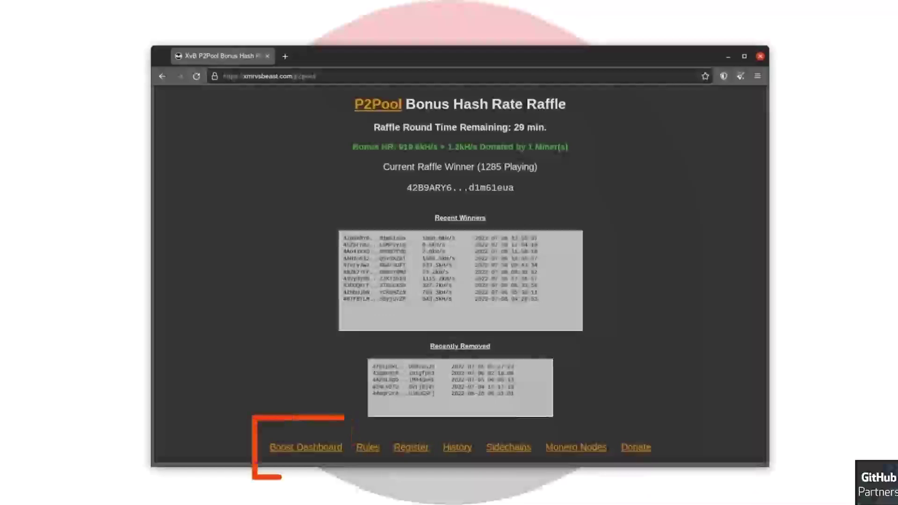
View the Boost Dashboard and its rules, then the Raffle rules page.
click(306, 447)
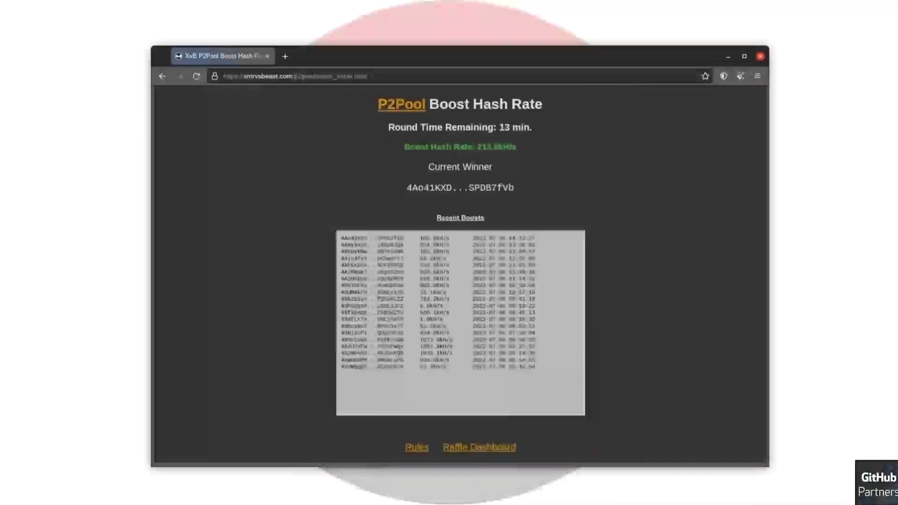
click(417, 447)
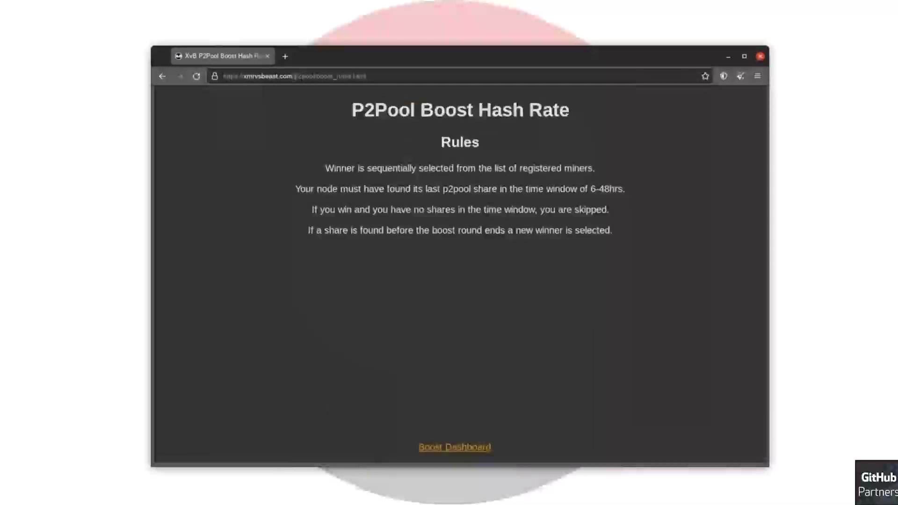
click(455, 447)
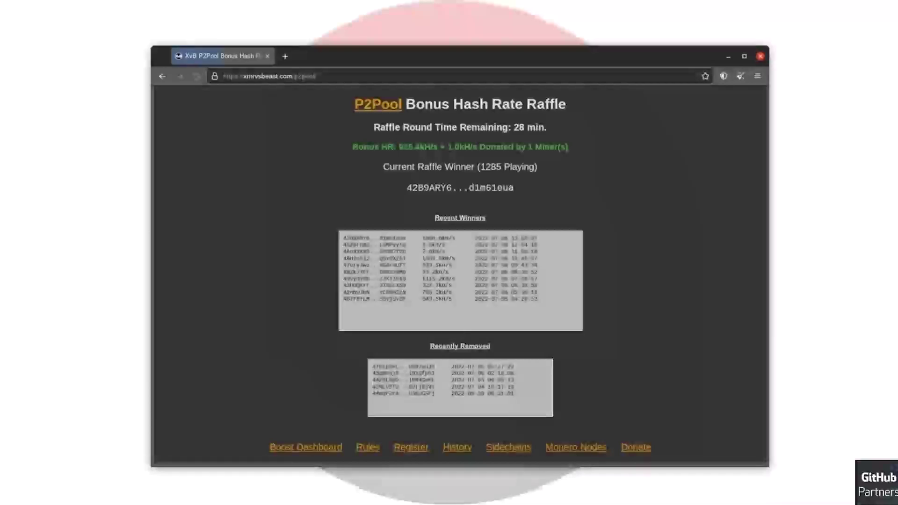
click(368, 447)
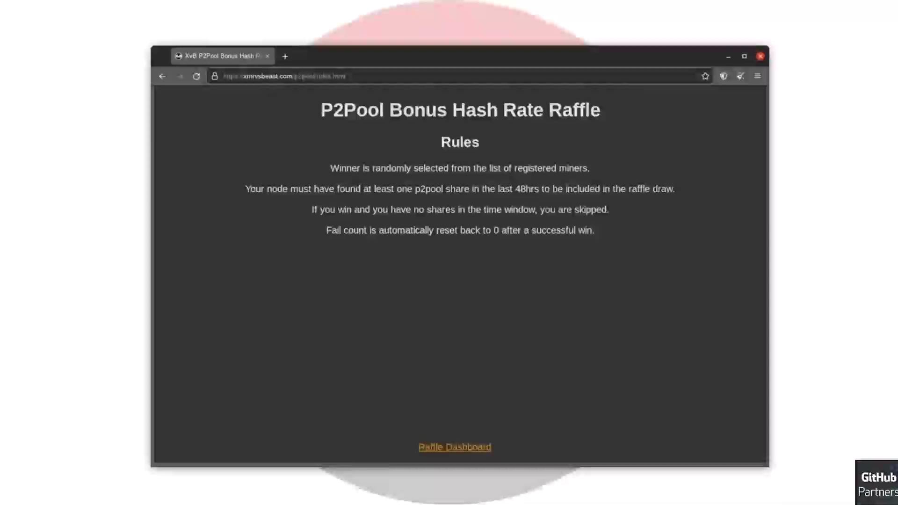
Paste the copied wallet address into the raffle registration form and submit it.
click(455, 448)
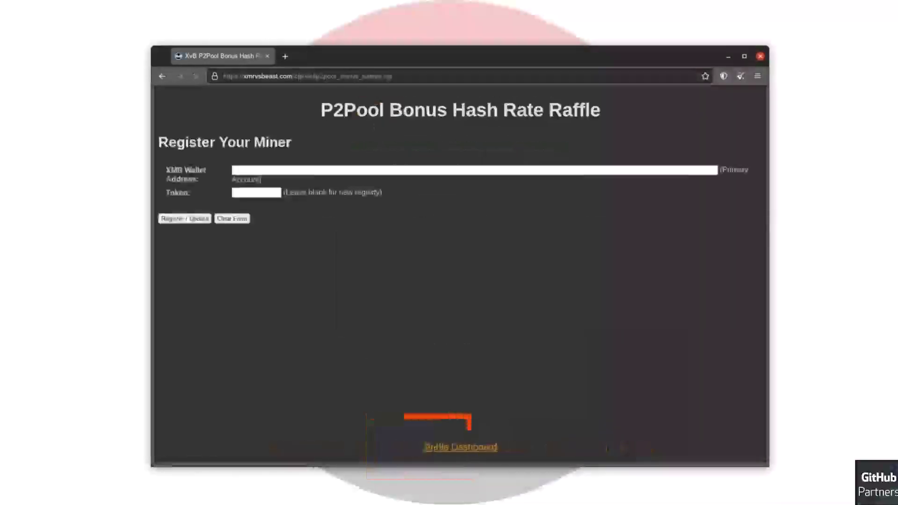
key(ctrl+v)
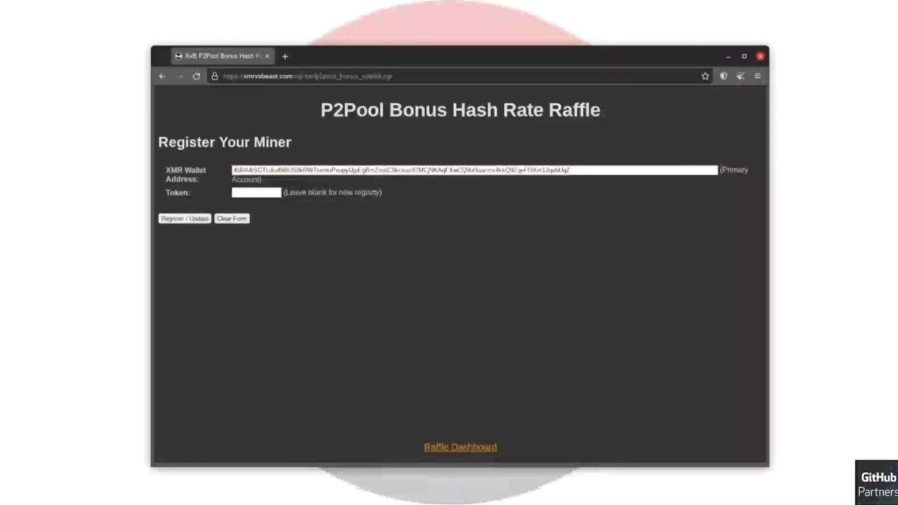
click(184, 218)
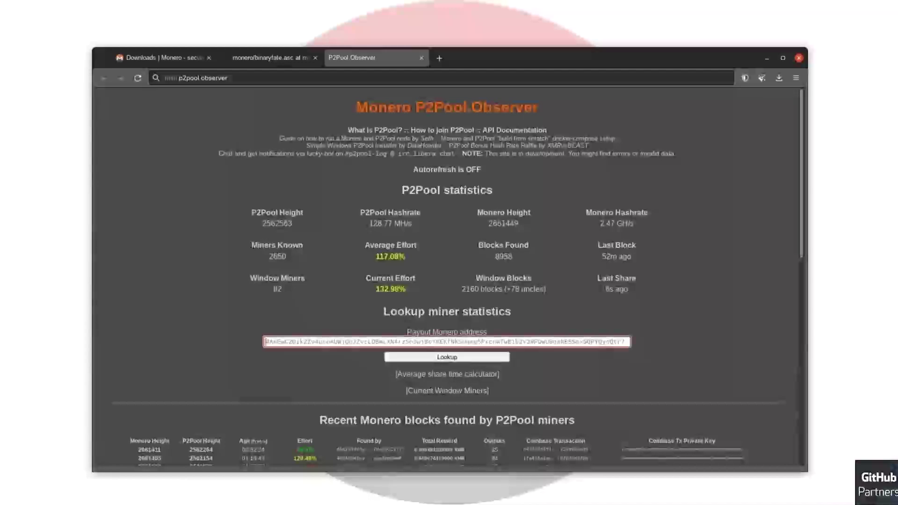
Look up the pasted payout address, get 404 Address Not Found, and go back.
key(ctrl+v)
key(Return)
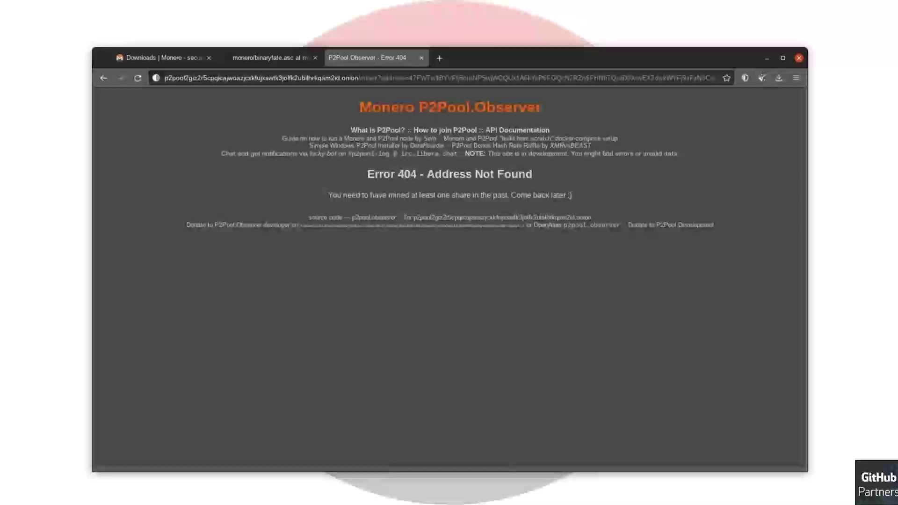
key(alt+Left)
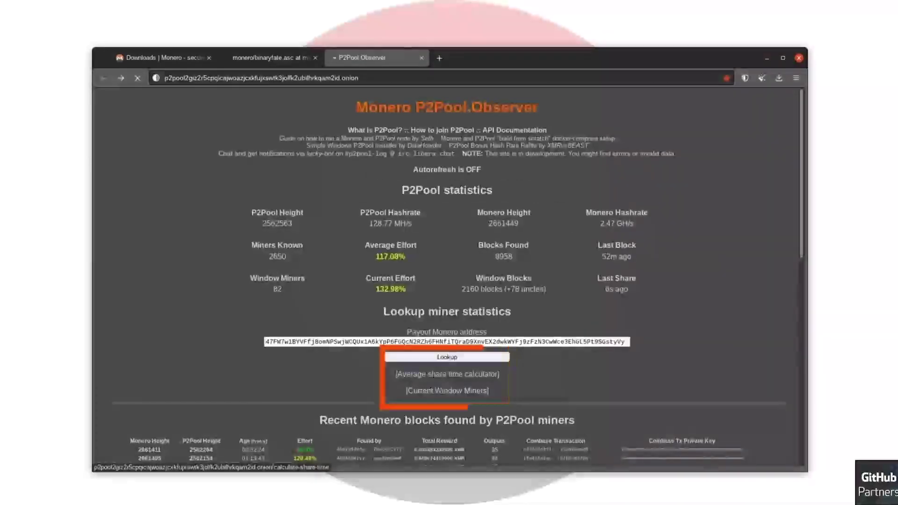
Enter a 5000 H/s hashrate in the average share time calculator.
click(447, 373)
text(500)
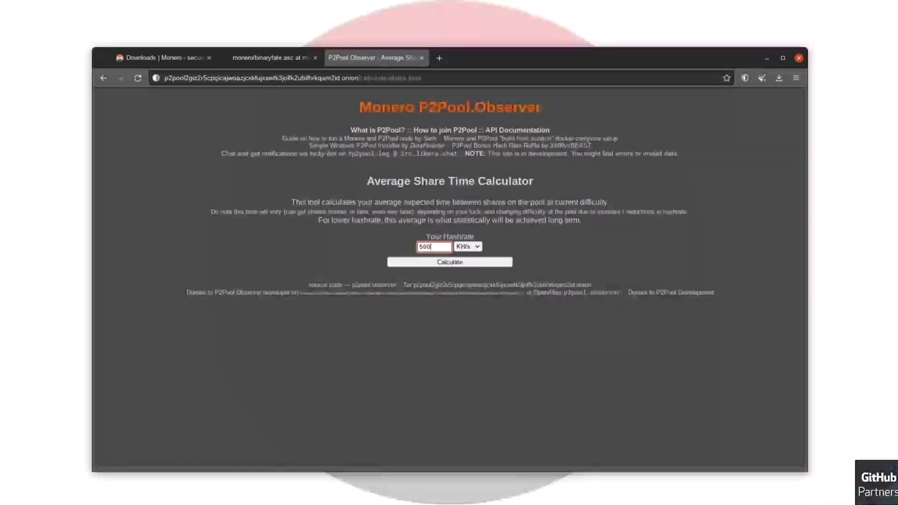
text(0)
key(Tab)
key(alt+Down)
key(Up)
key(Return)
key(Return)
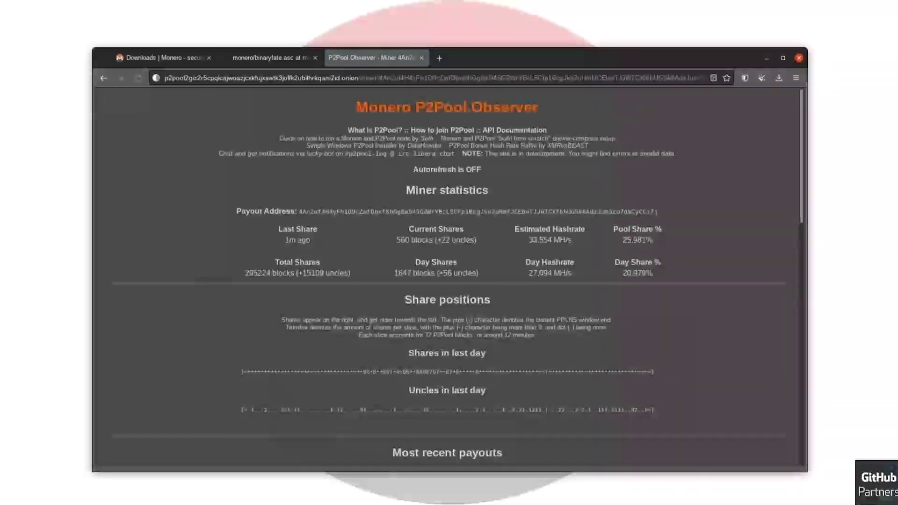
scroll(449, 281, down, 4)
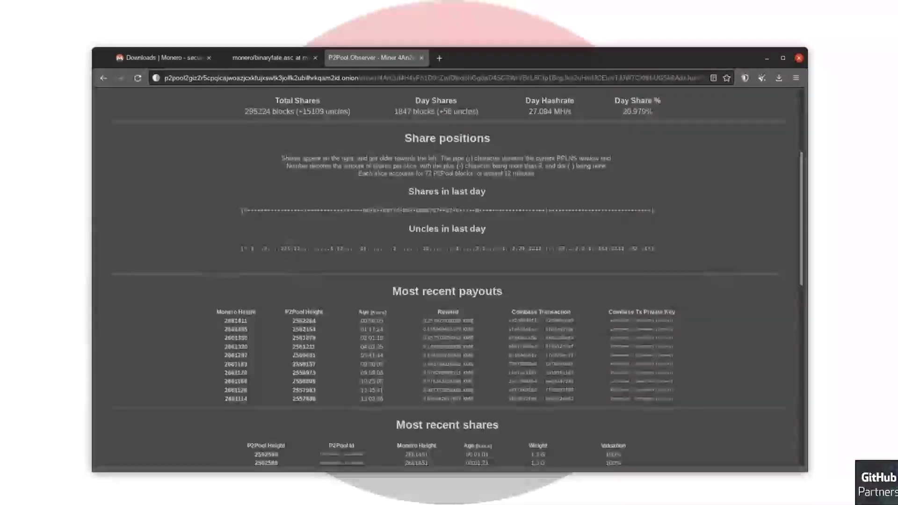
scroll(449, 281, down, 5)
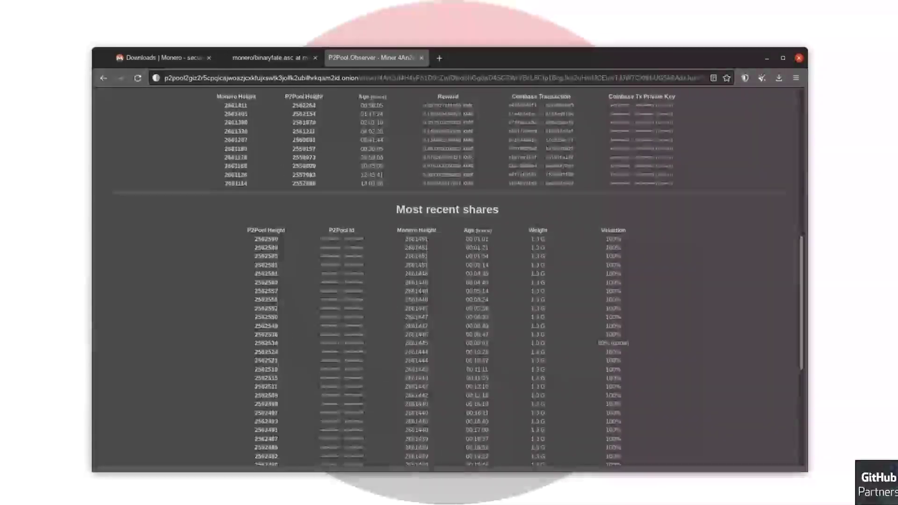